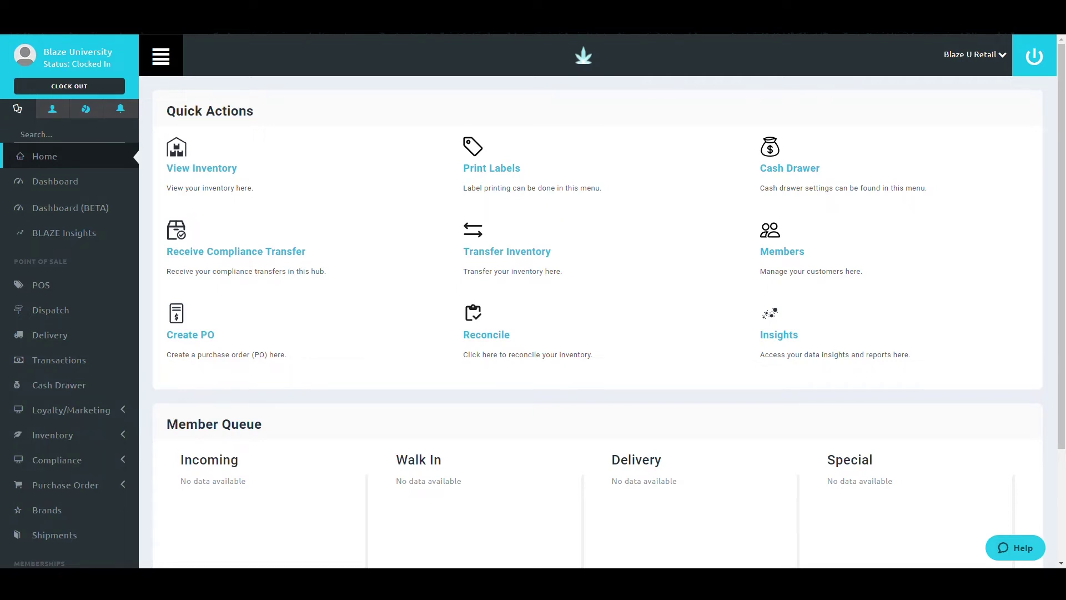
scroll(79, 452, "down", 1)
scroll(82, 456, "down", 3)
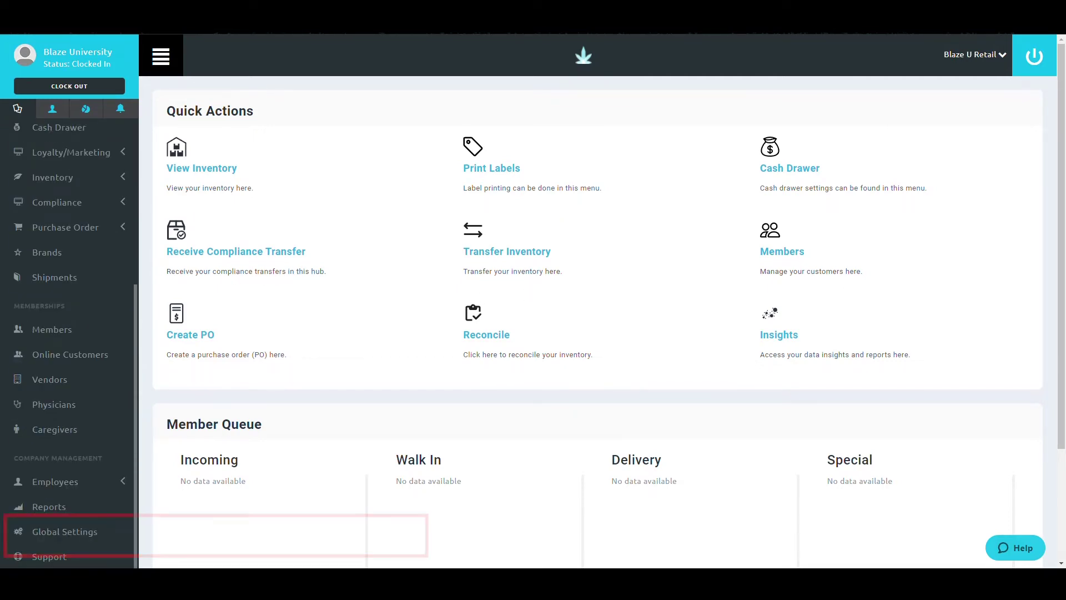
- Go to Global Settings and expand the Current Shop Settings list
left_click(83, 539)
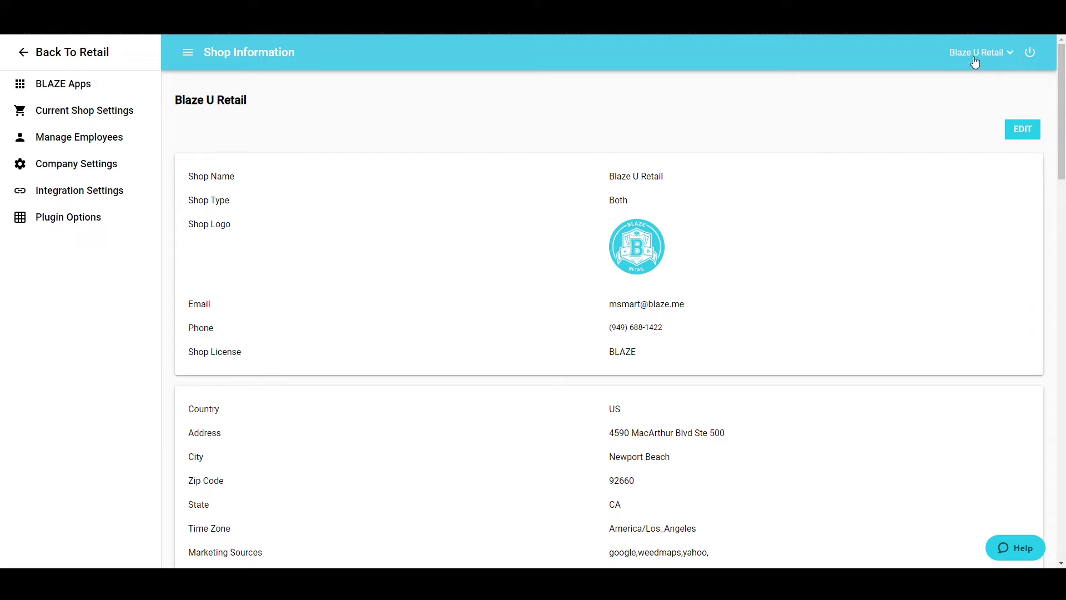
left_click(113, 123)
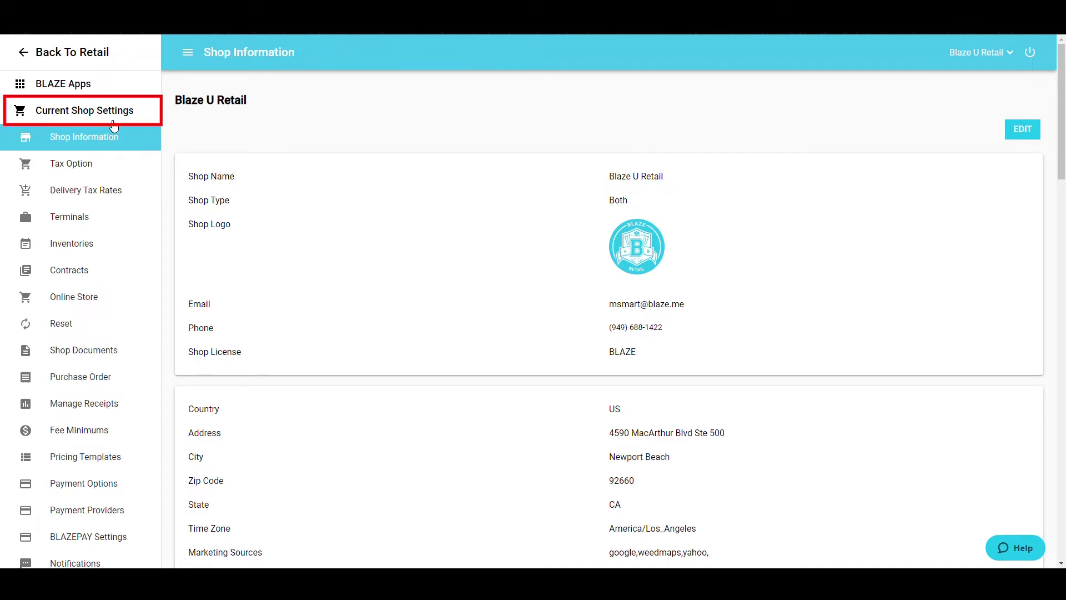
- In Manage Receipts, include member full last name and address, exclude member phone and employee name
left_click(97, 410)
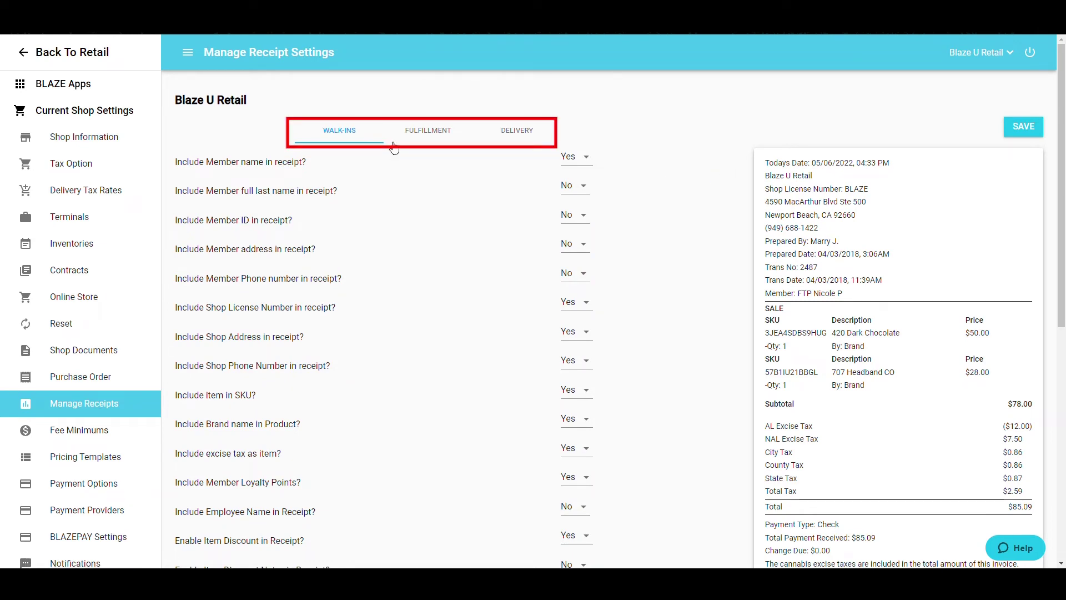
left_click(575, 186)
left_click(575, 215)
left_click(578, 253)
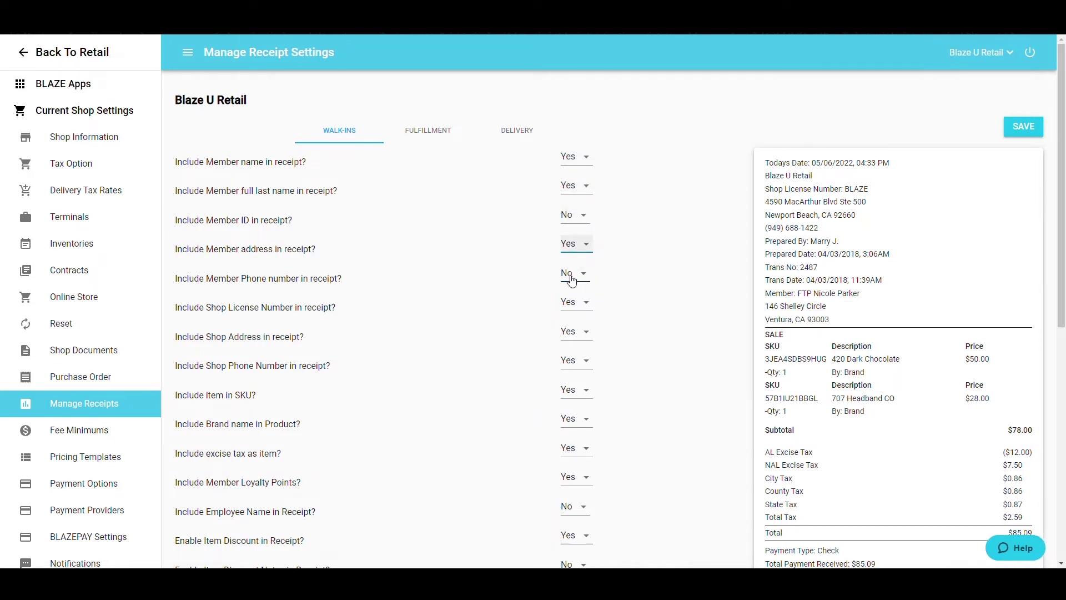
scroll(573, 268, "down", 1)
left_click(575, 252)
scroll(581, 283, "down", 1)
left_click(580, 313)
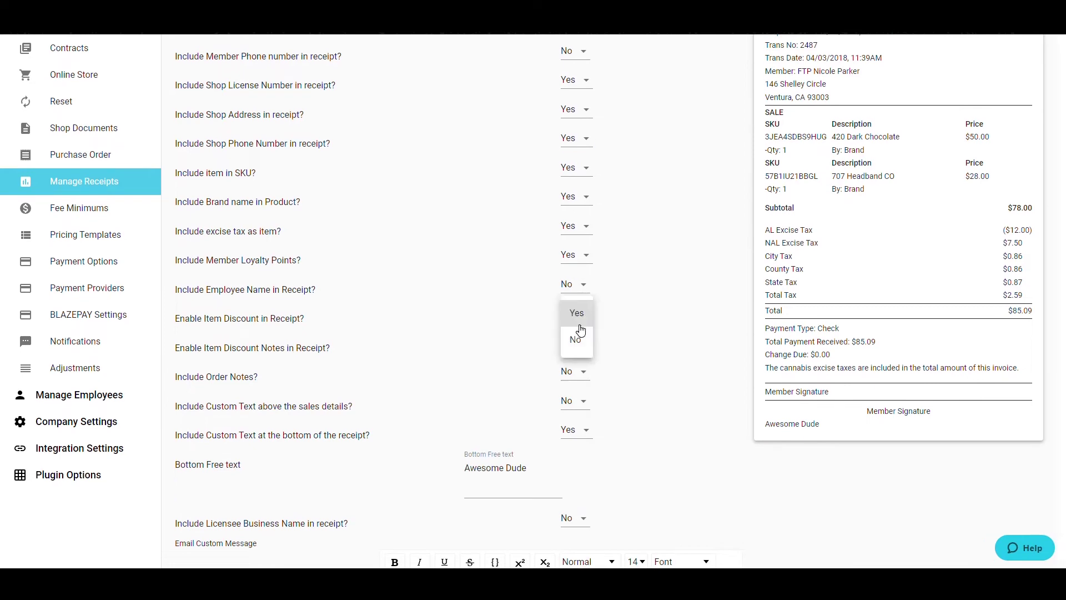
- Set member loyalty points and item in SKU to No, keeping custom bottom text on
left_click(583, 254)
left_click(585, 288)
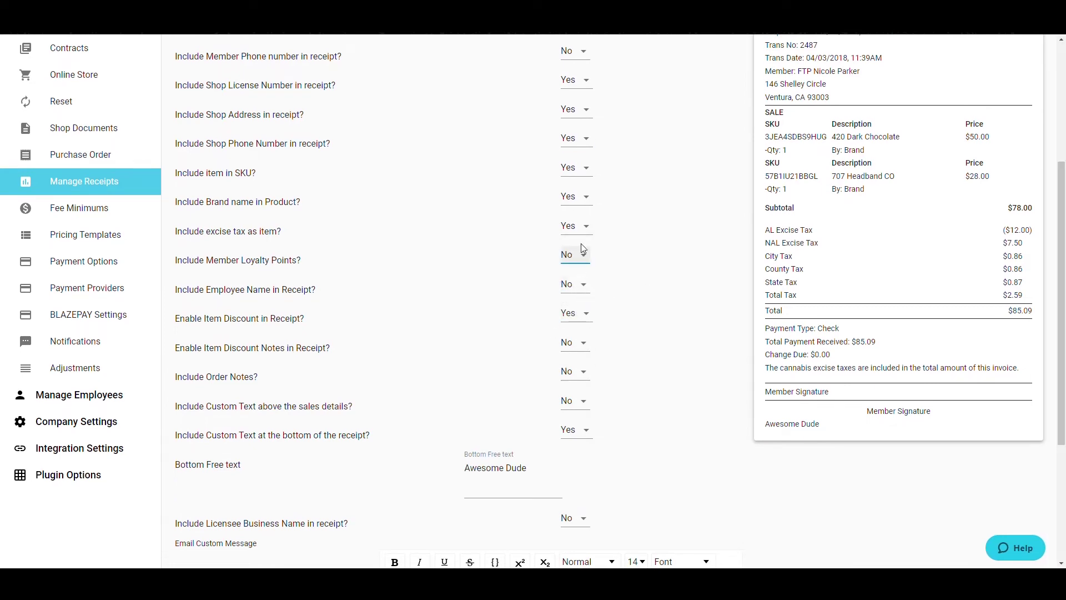
left_click(576, 172)
left_click(576, 194)
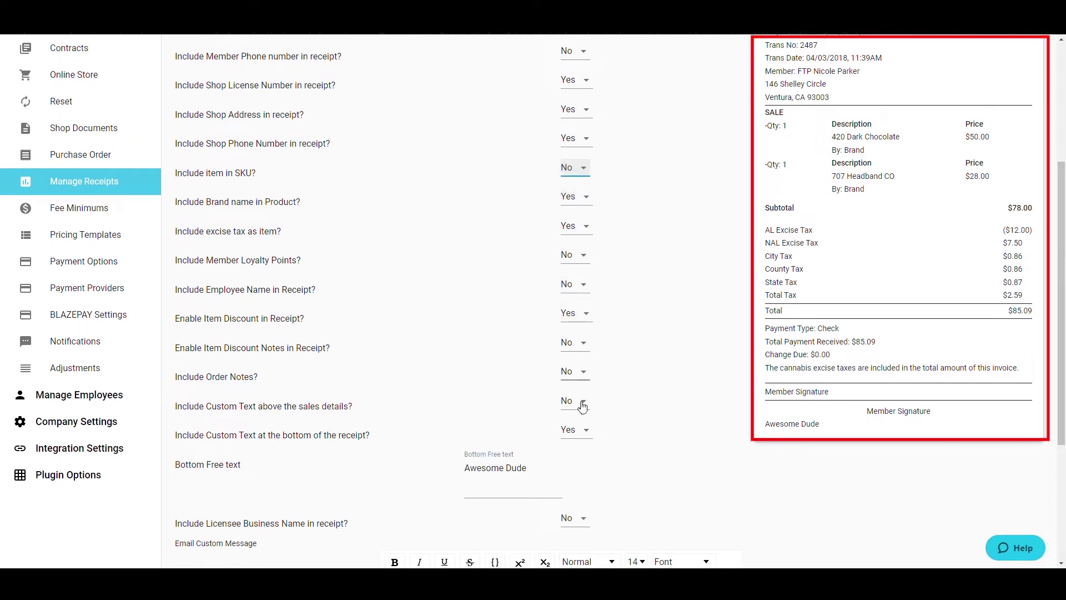
left_click(578, 430)
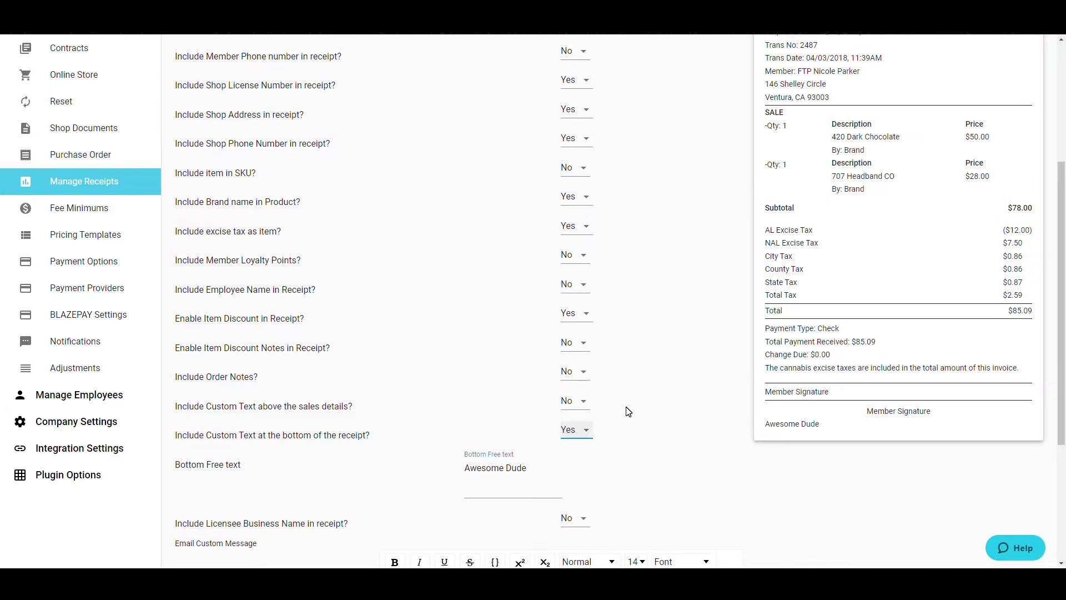
scroll(633, 375, "down", 3)
scroll(648, 316, "down", 1)
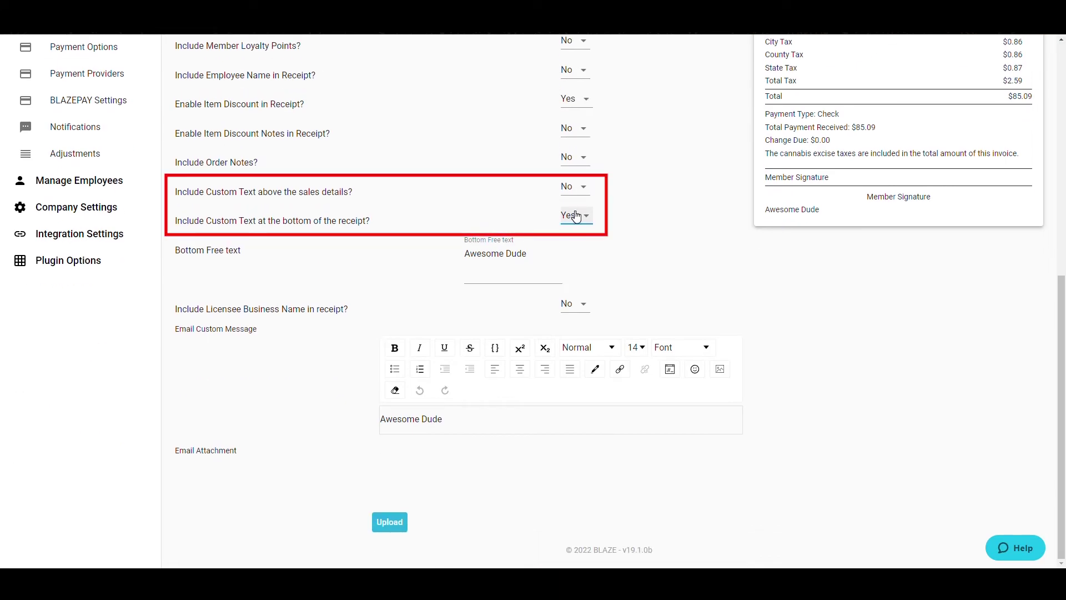
- Enable custom text above sales details as 'Welcome to our Shop!' and change bottom text to 'Awesome Dude!!'
left_click(575, 187)
left_click(573, 159)
left_click(508, 234)
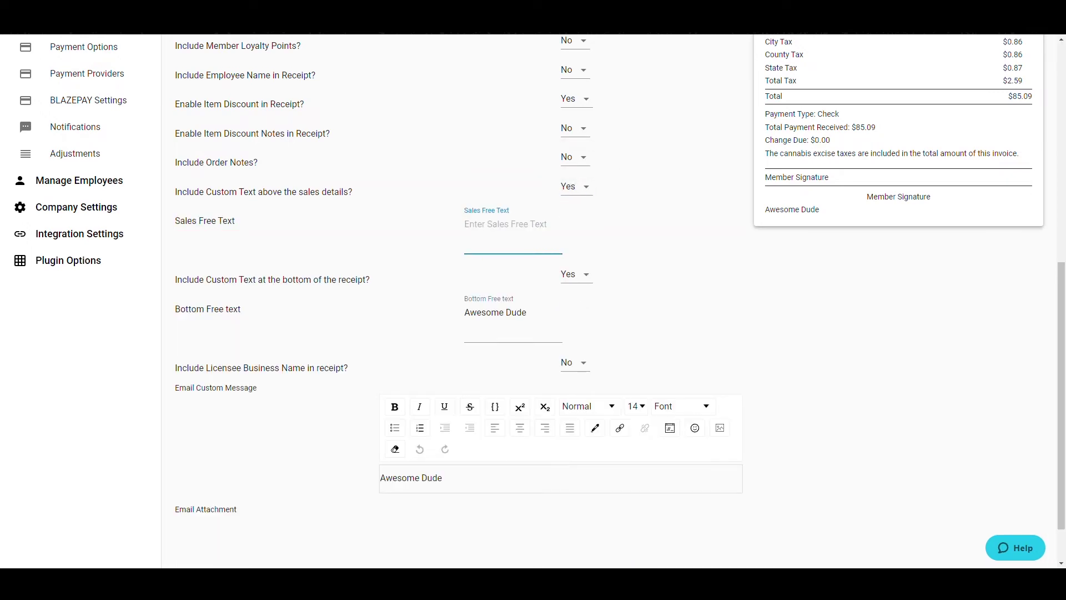
type("Welcome to our Shop")
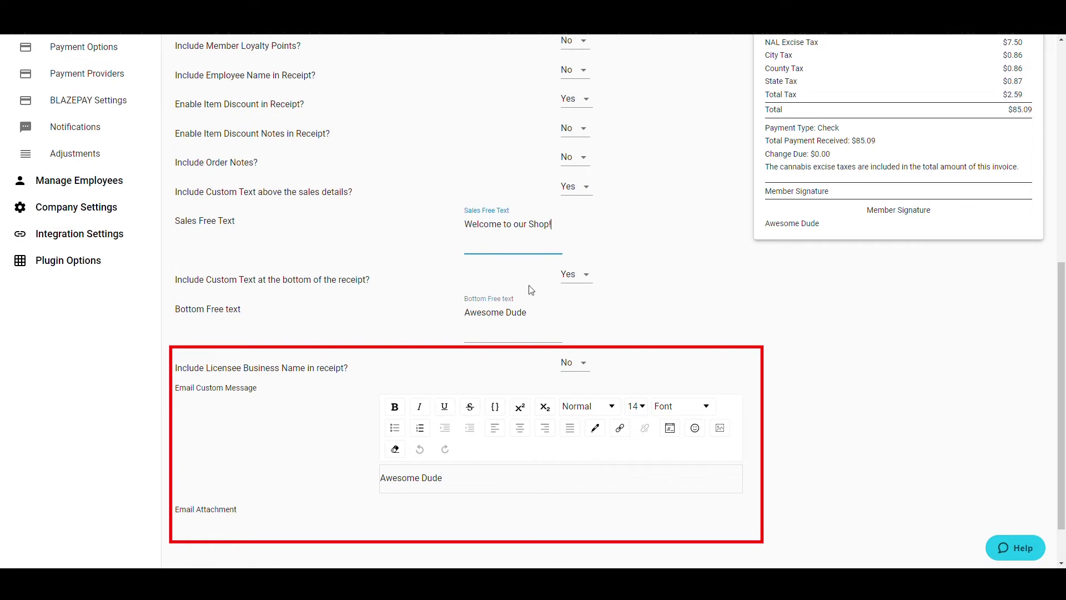
type("!")
left_click(533, 315)
type("!!")
left_click(604, 321)
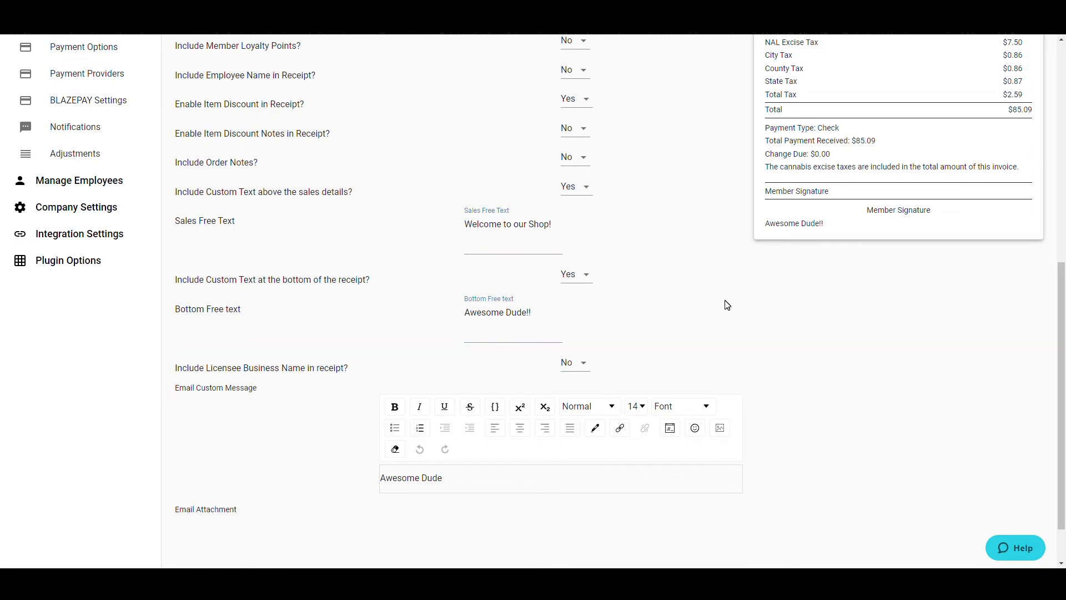
scroll(570, 406, "down", 2)
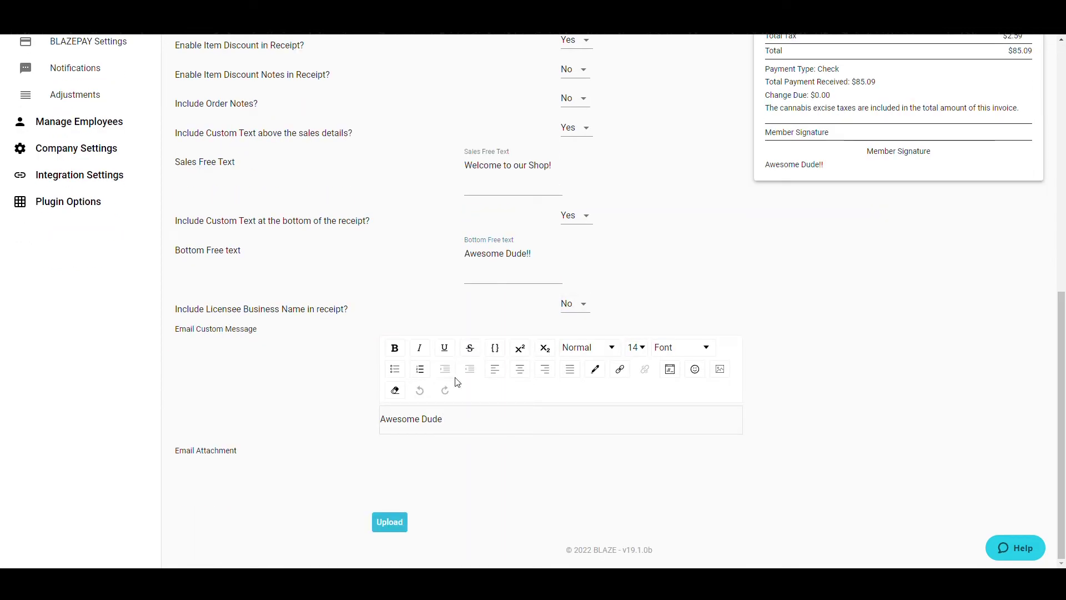
- Make the email custom message 'Awesome Dude' bold, italic and underlined
left_click_drag(443, 419, 352, 431)
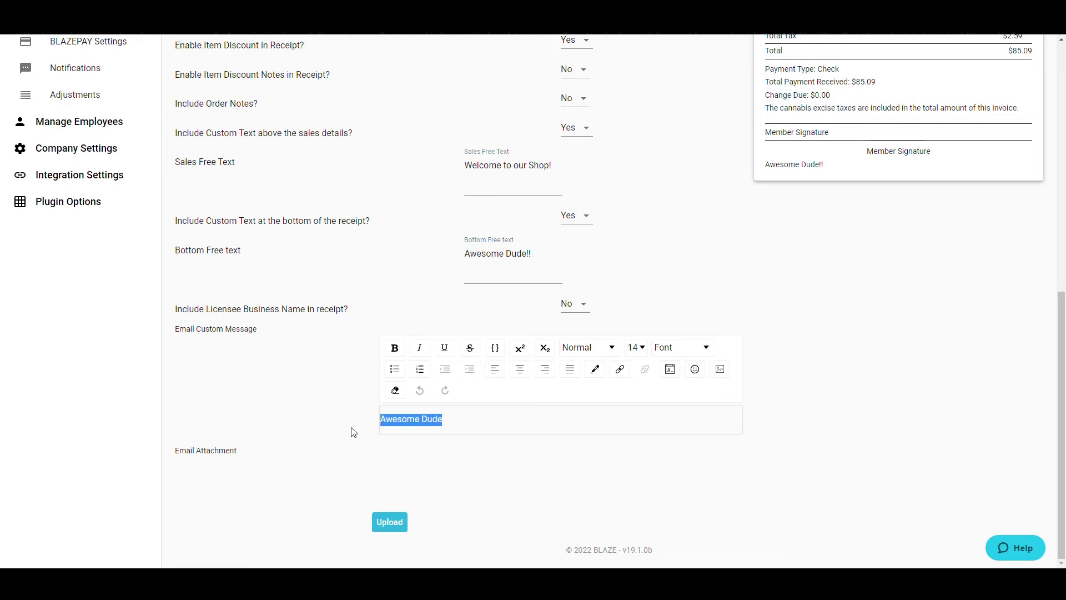
left_click(396, 348)
left_click(419, 349)
left_click(488, 478)
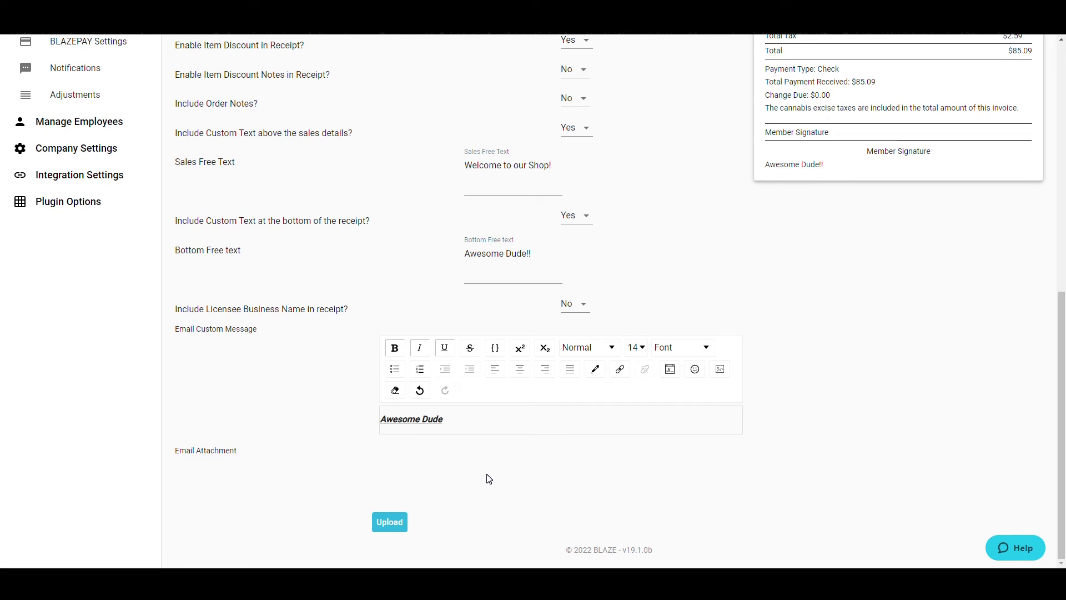
- Upload an image file as the receipt email attachment
left_click(389, 523)
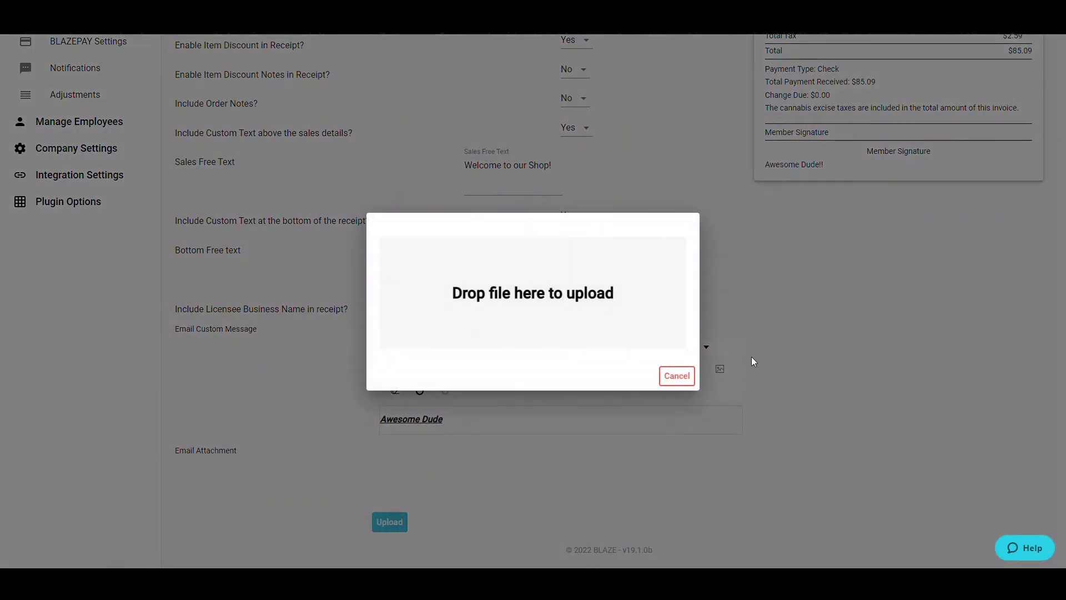
left_click_drag(519, 305, 553, 331)
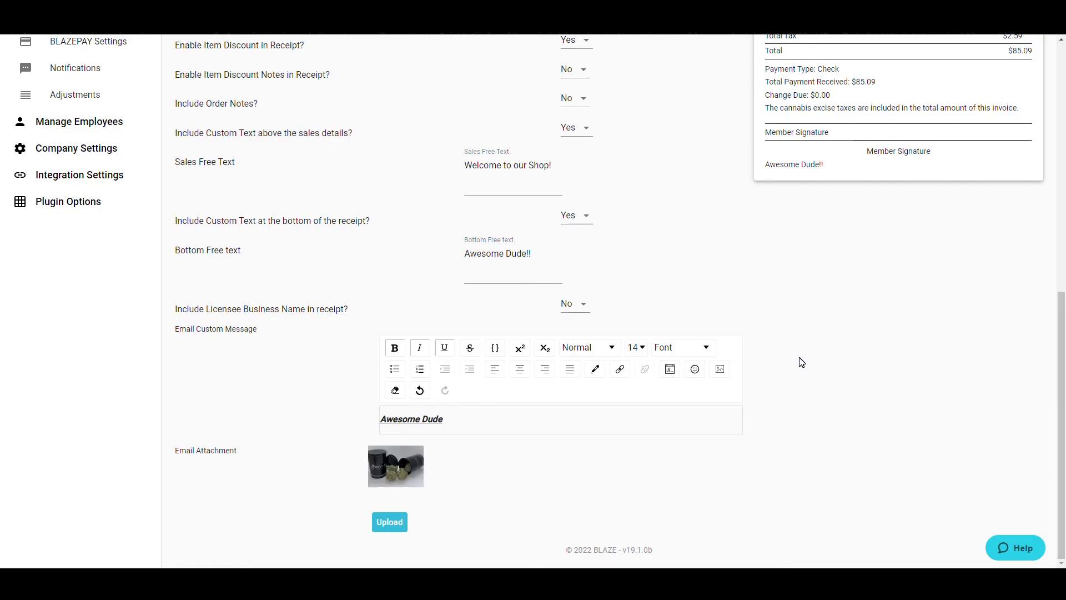
scroll(851, 370, "up", 1)
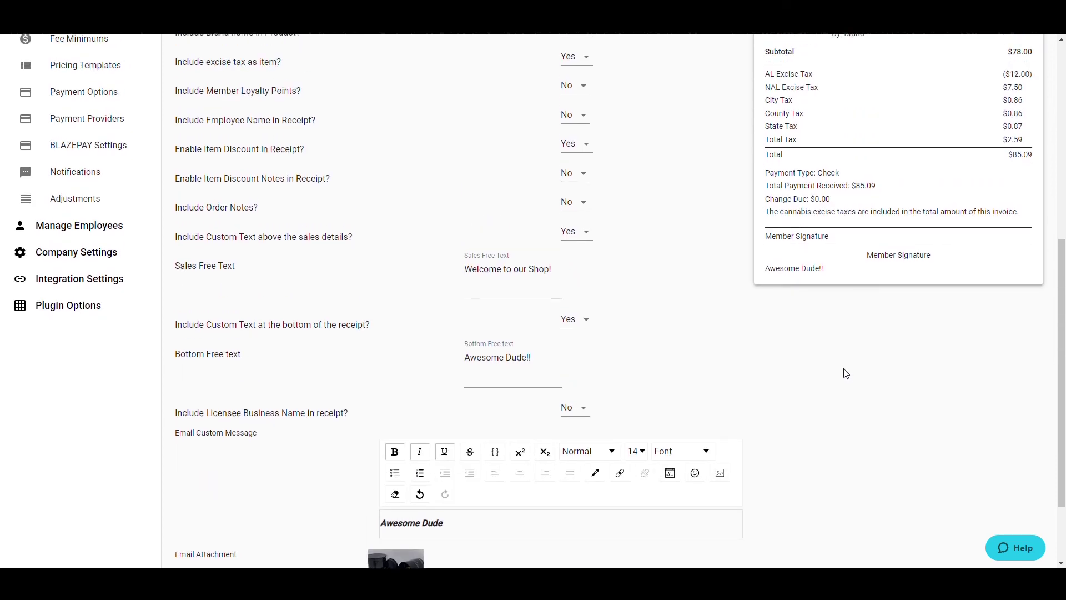
scroll(851, 370, "up", 4)
scroll(852, 370, "up", 2)
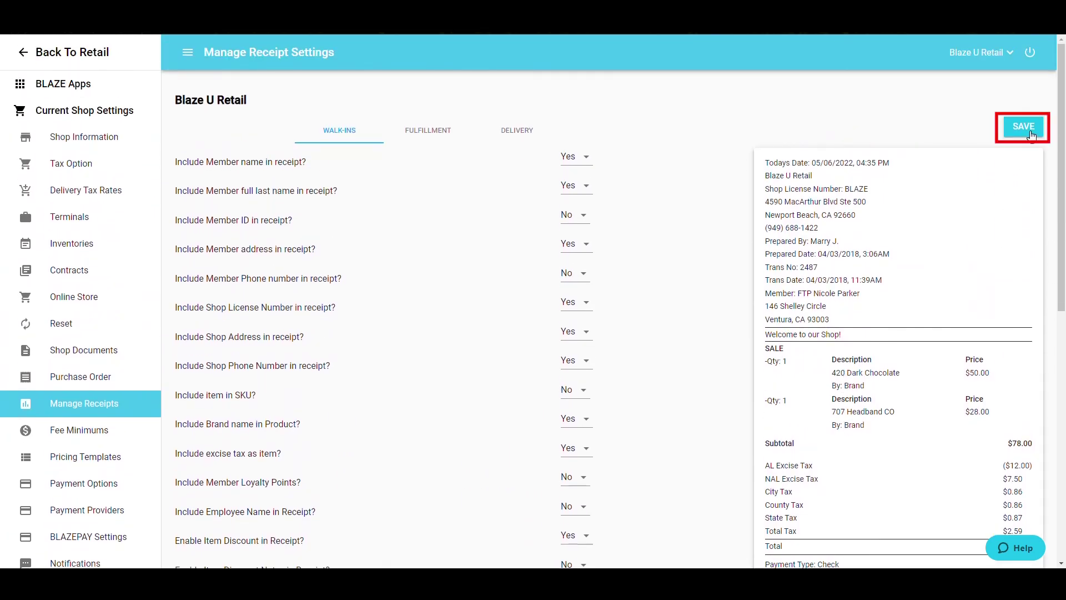